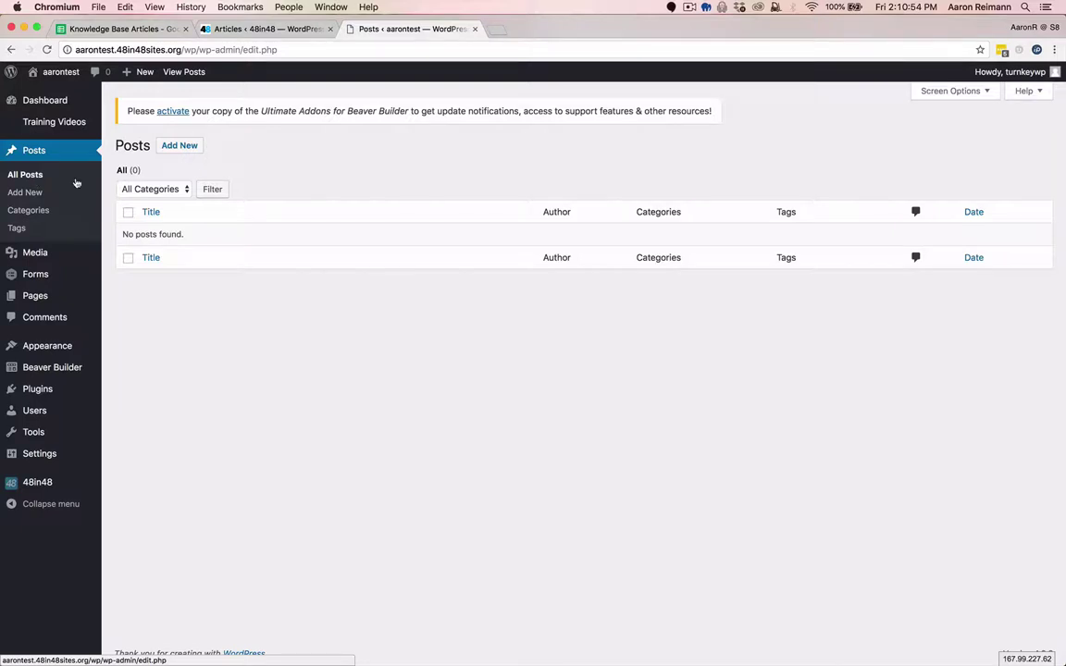
- Create a new post titled 'Blog 1' with one line of placeholder body text
{"action": "left_click", "coordinate": [187, 150]}
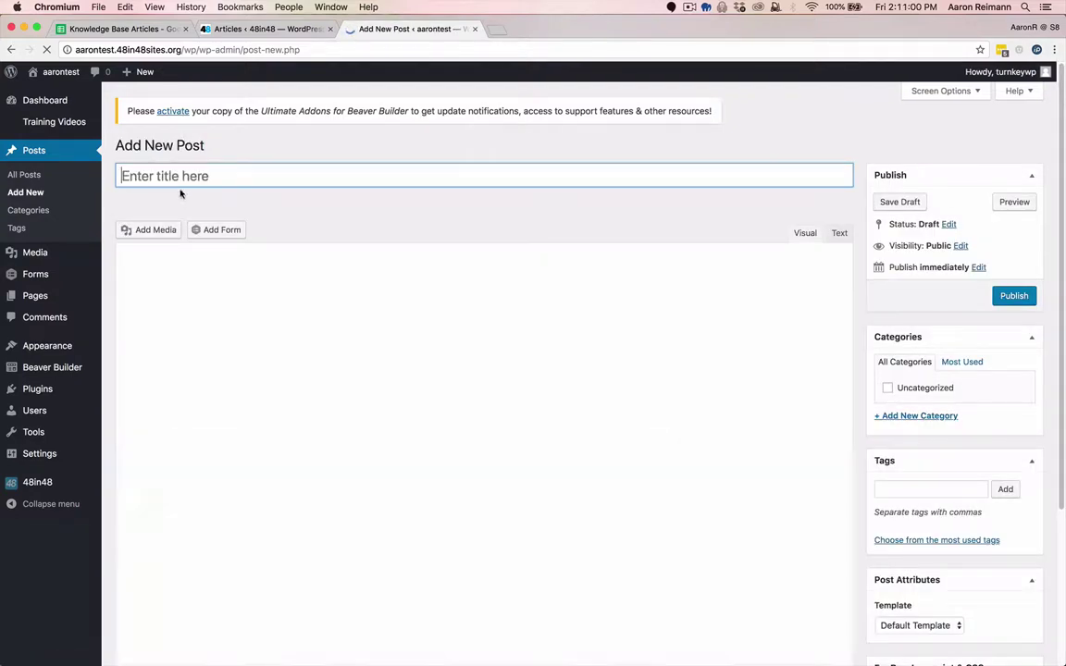
{"action": "left_click", "coordinate": [180, 175]}
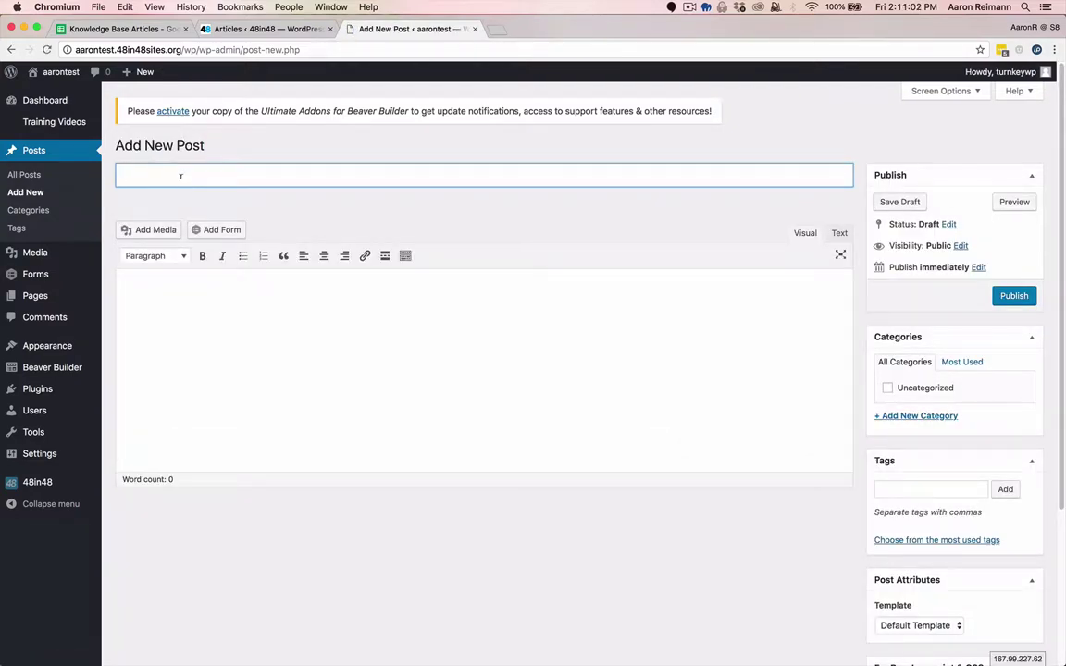
{"action": "type", "text": "Blog 1"}
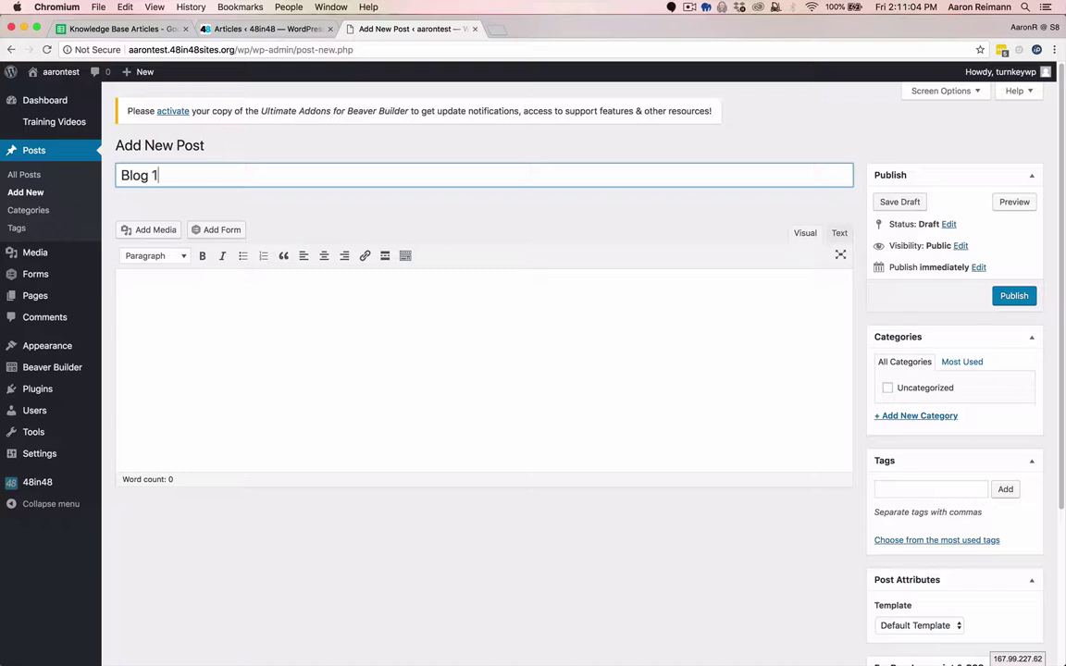
{"action": "key", "text": "Tab"}
{"action": "type", "text": "jaskdfj kdsjf "}
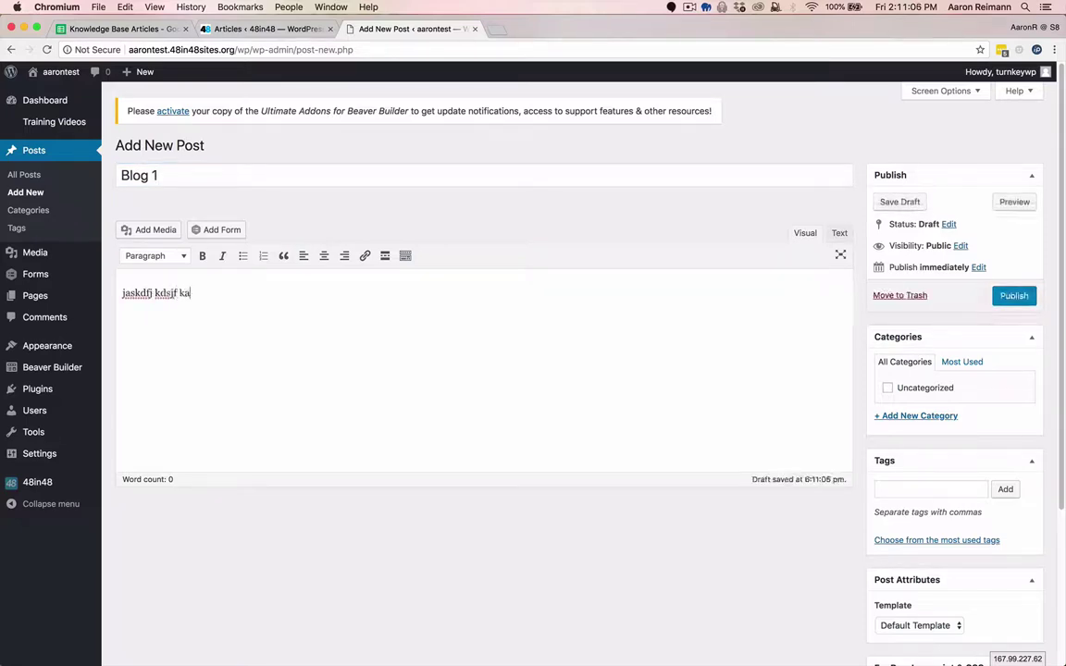
{"action": "type", "text": "kasjdfk asdjk j"}
- Copy the line to make eight lines, publish Blog 1, and start another post
{"action": "key", "text": "super+a"}
{"action": "key", "text": "super+c"}
{"action": "key", "text": "Right"}
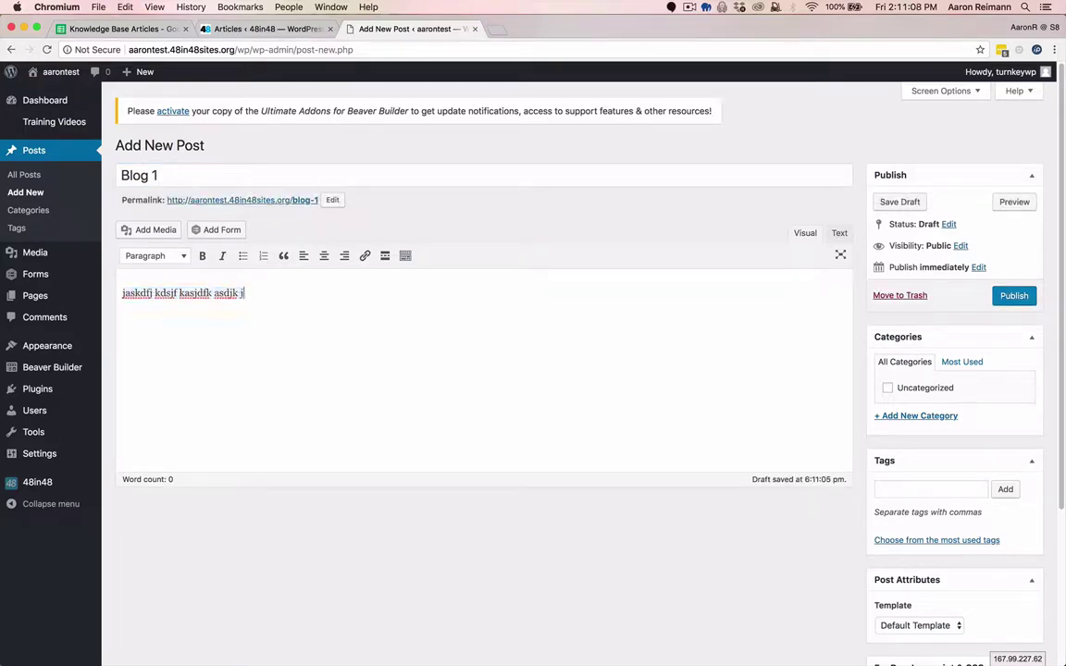
{"action": "key", "text": "super+v"}
{"action": "key", "text": "super+v"}
{"action": "key", "text": "super+v"}
{"action": "key", "text": "super+v"}
{"action": "key", "text": "super+v"}
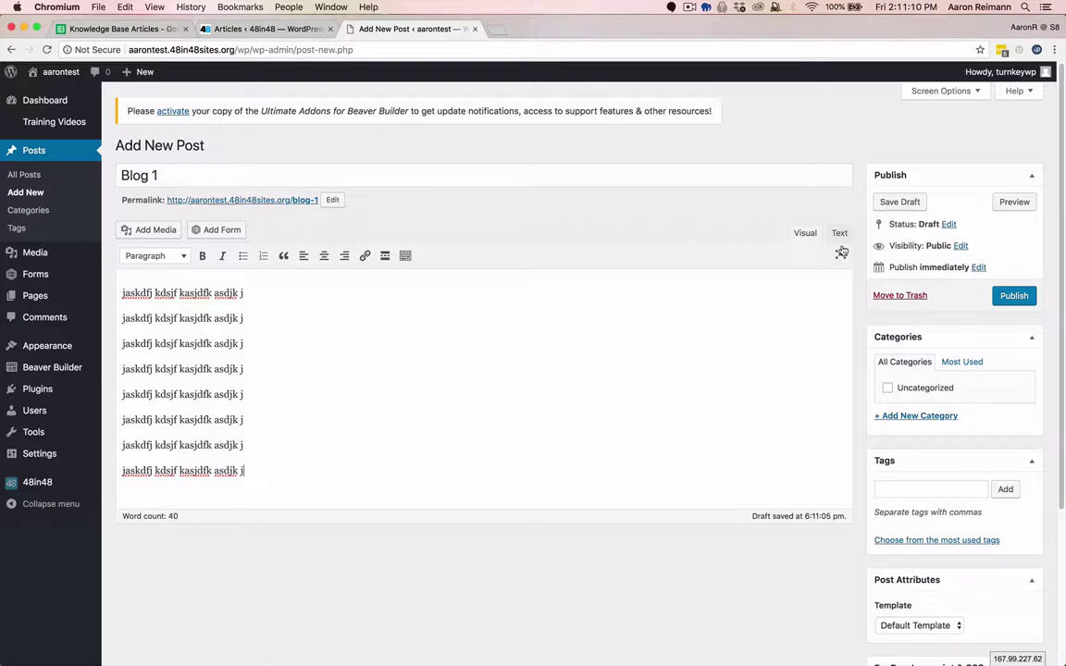
{"action": "left_click", "coordinate": [1013, 295]}
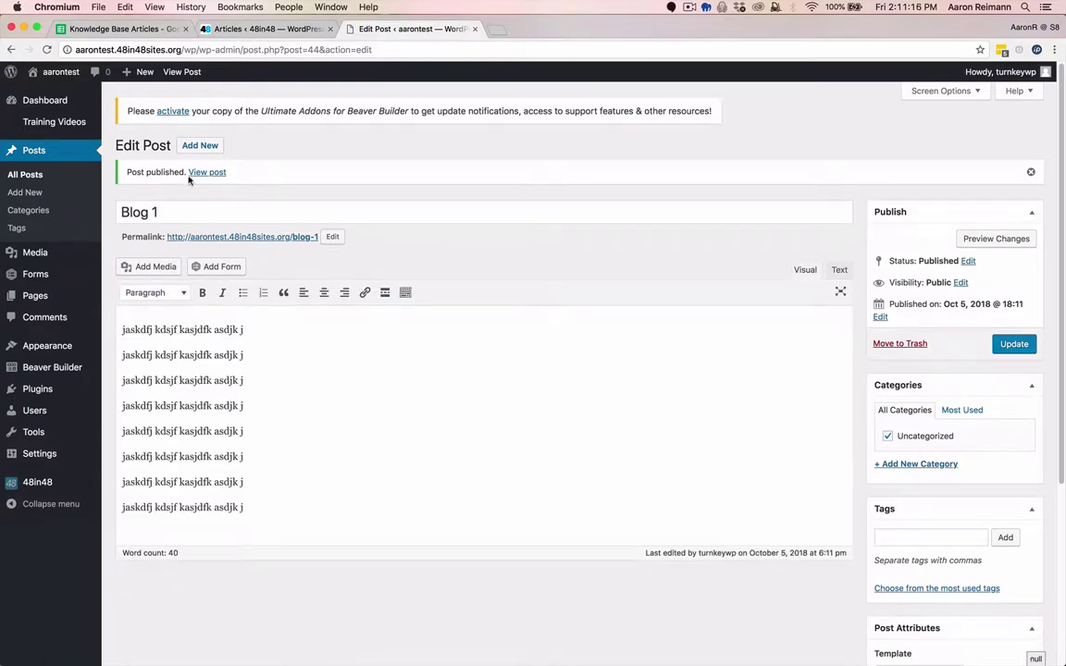
{"action": "left_click", "coordinate": [201, 146]}
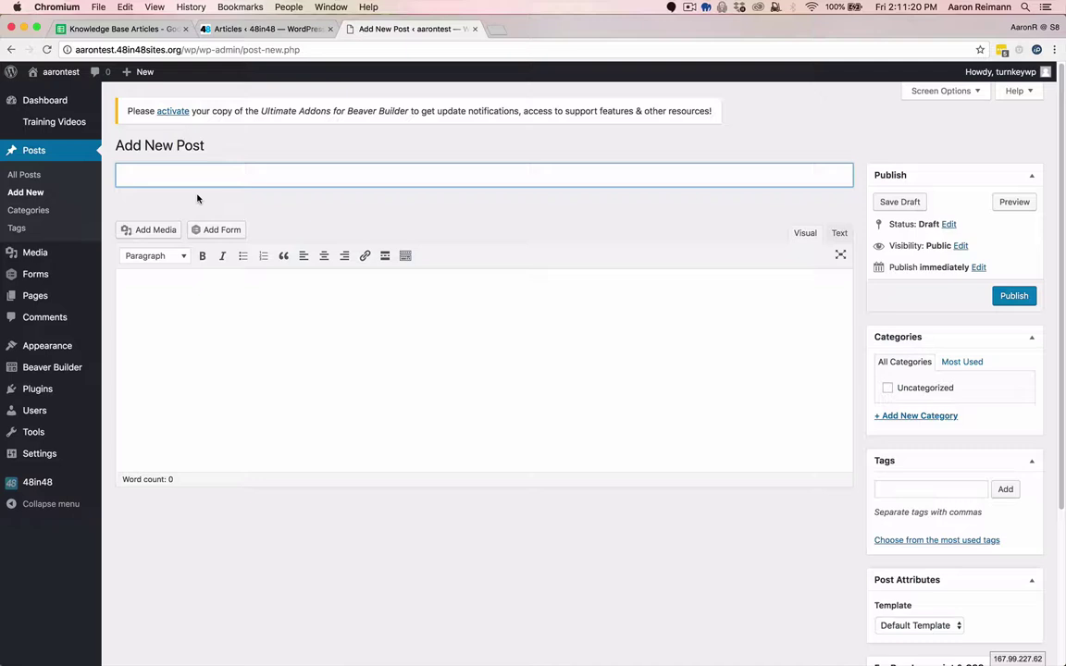
- Write post 'Blog 2' with ten pasted lines of placeholder text and publish it
{"action": "type", "text": "Blog 2"}
{"action": "key", "text": "Tab"}
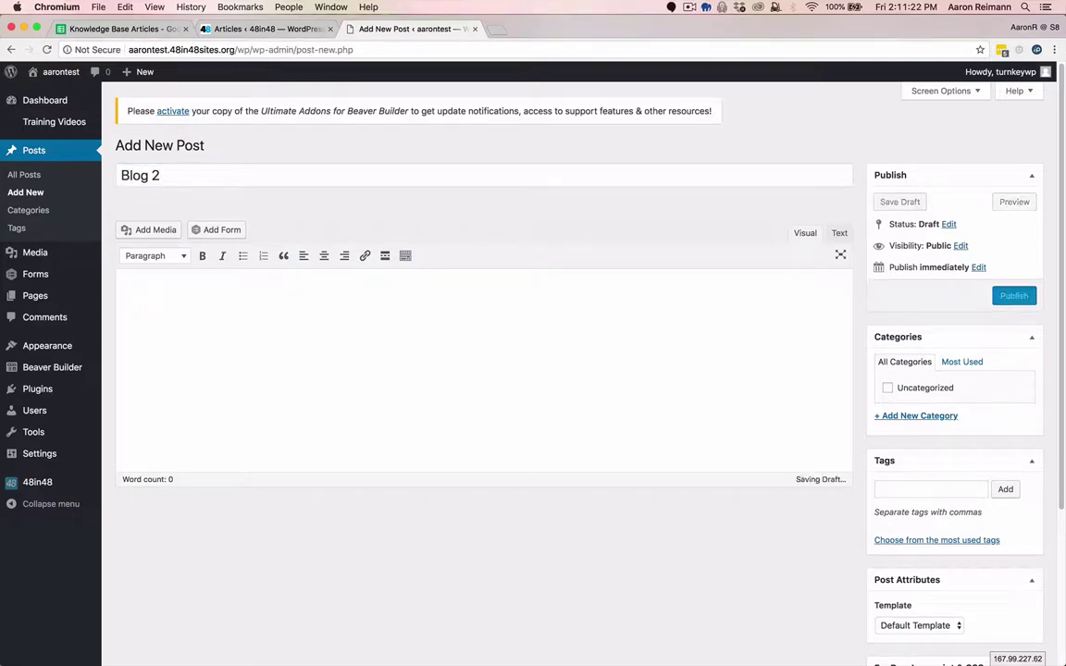
{"action": "type", "text": "jaskdfj kdsjf kasjdfk asdjk j"}
{"action": "key", "text": "Return"}
{"action": "key", "text": "ctrl+v"}
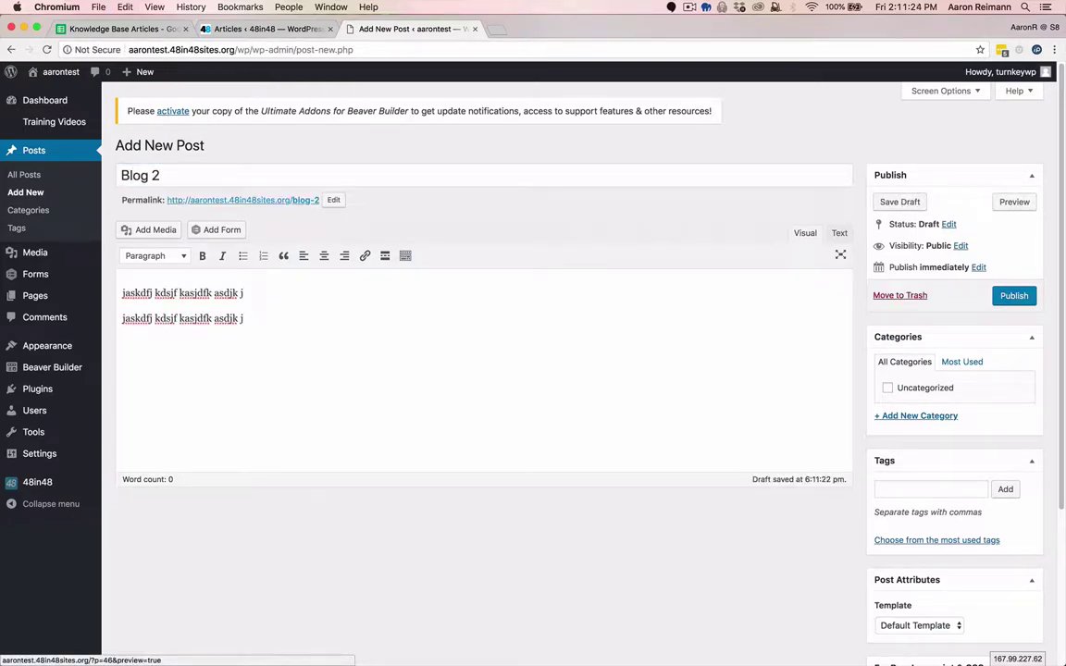
{"action": "key", "text": "ctrl+z"}
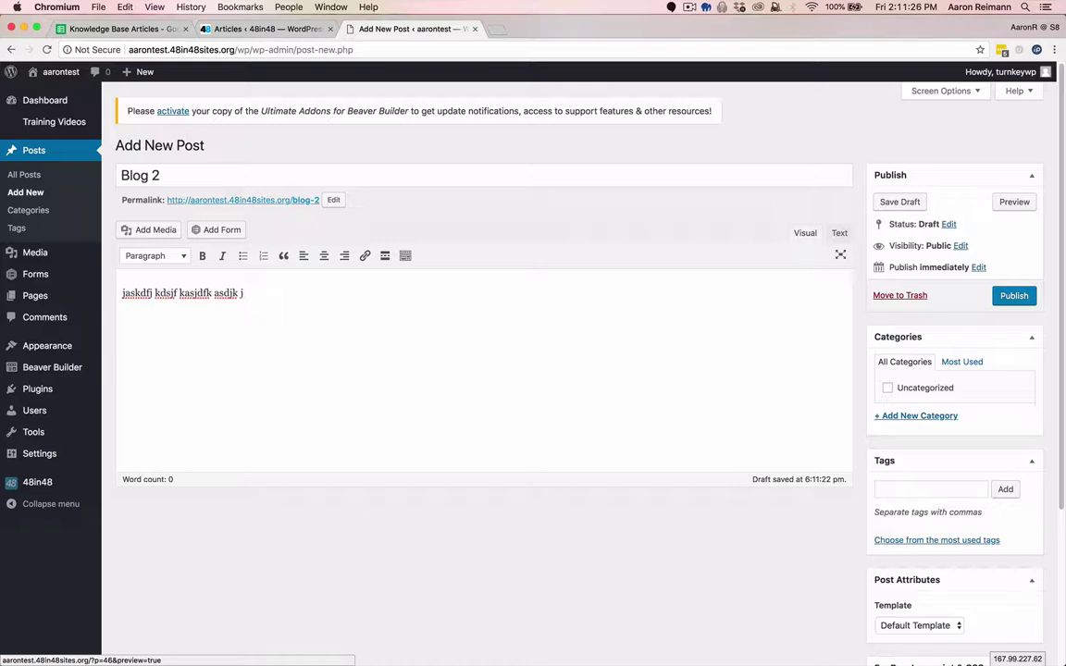
{"action": "key", "text": "ctrl+v"}
{"action": "key", "text": "ctrl+v"}
{"action": "key", "text": "ctrl+v"}
{"action": "key", "text": "ctrl+v"}
{"action": "key", "text": "ctrl+v"}
{"action": "key", "text": "ctrl+v"}
{"action": "key", "text": "ctrl+v"}
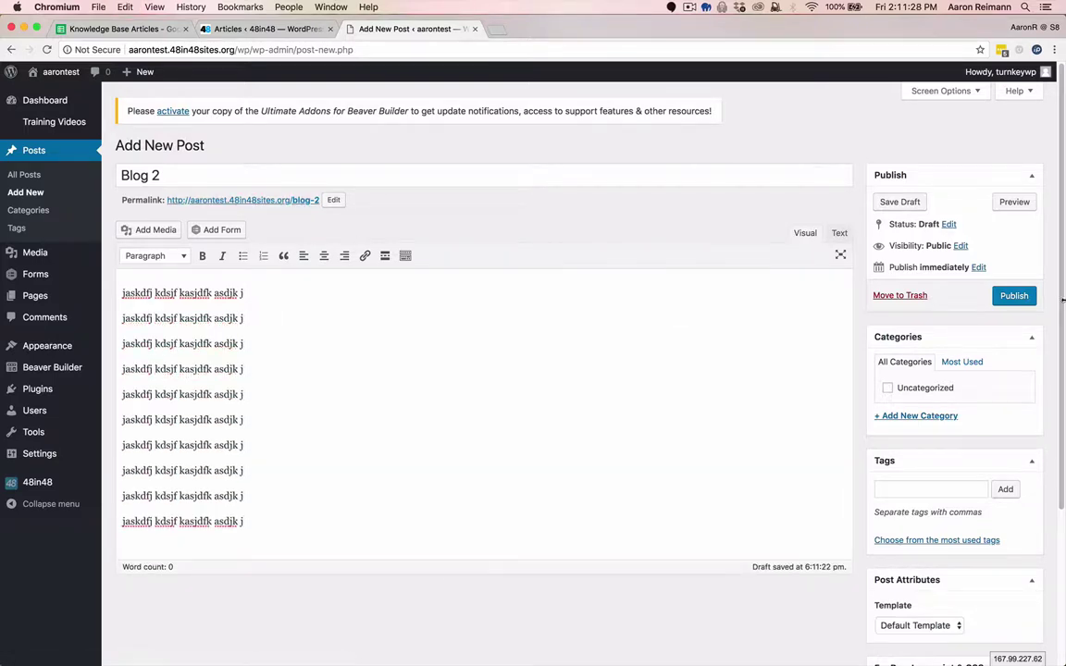
{"action": "left_click", "coordinate": [1018, 297]}
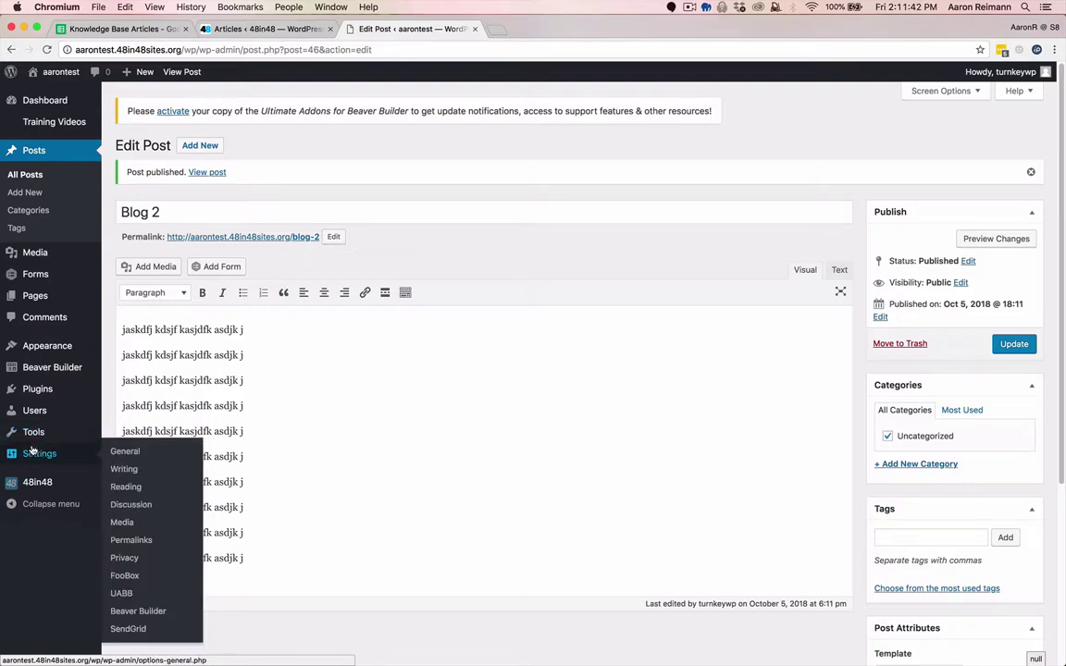
- Choose the 'Month and name' permalink structure (year/month/post-name) and save it
{"action": "mouse_move", "coordinate": [40, 453]}
{"action": "left_click", "coordinate": [127, 540]}
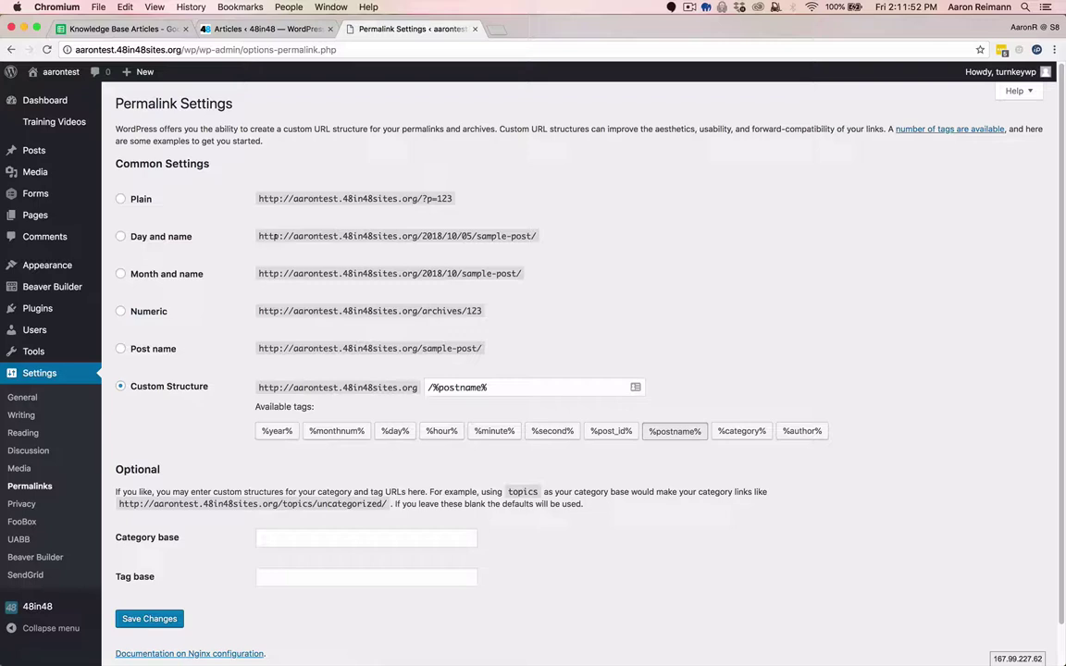
{"action": "left_click", "coordinate": [122, 274]}
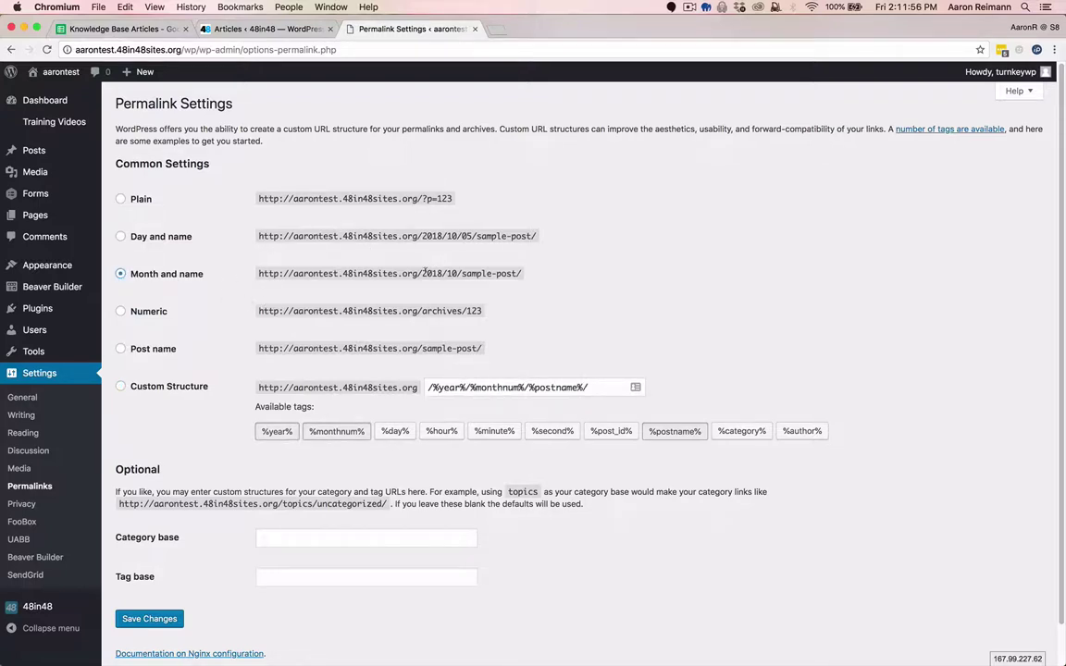
{"action": "left_click_drag", "start_coordinate": [423, 273], "coordinate": [459, 273]}
{"action": "left_click", "coordinate": [145, 619]}
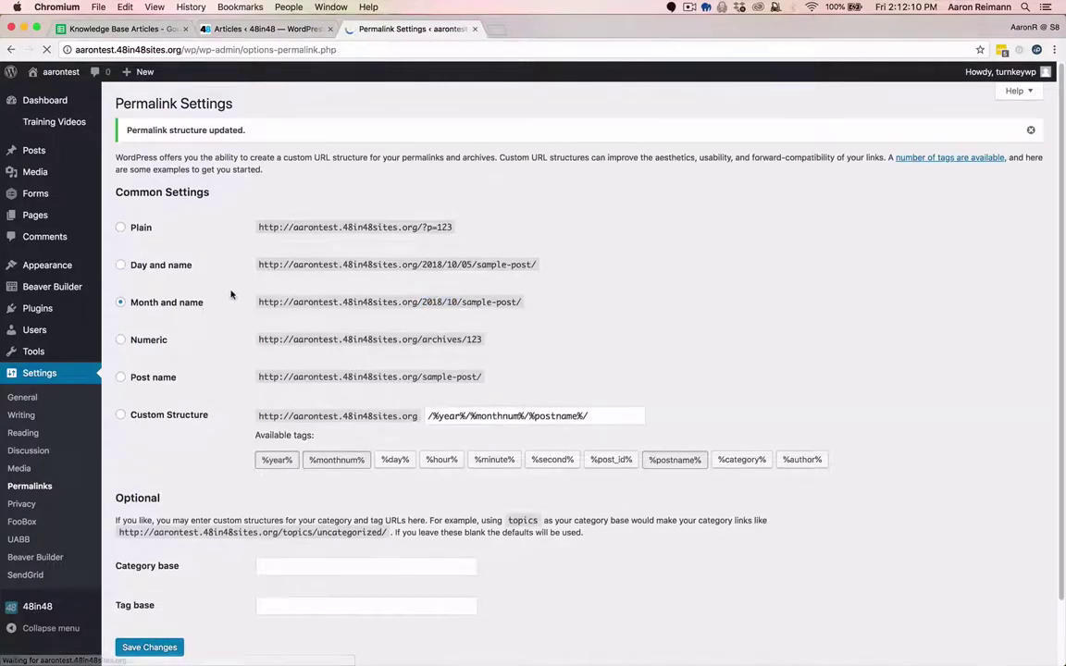
{"action": "mouse_move", "coordinate": [35, 215]}
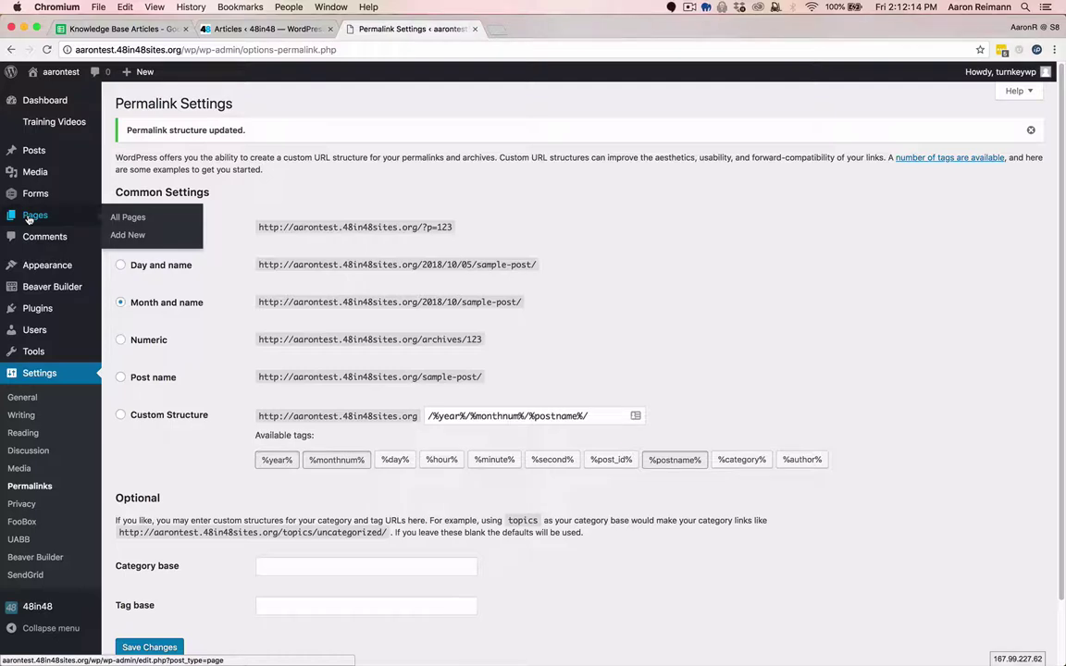
- Publish an empty page titled 'Blog' and go back to the All Pages list
{"action": "left_click", "coordinate": [134, 219]}
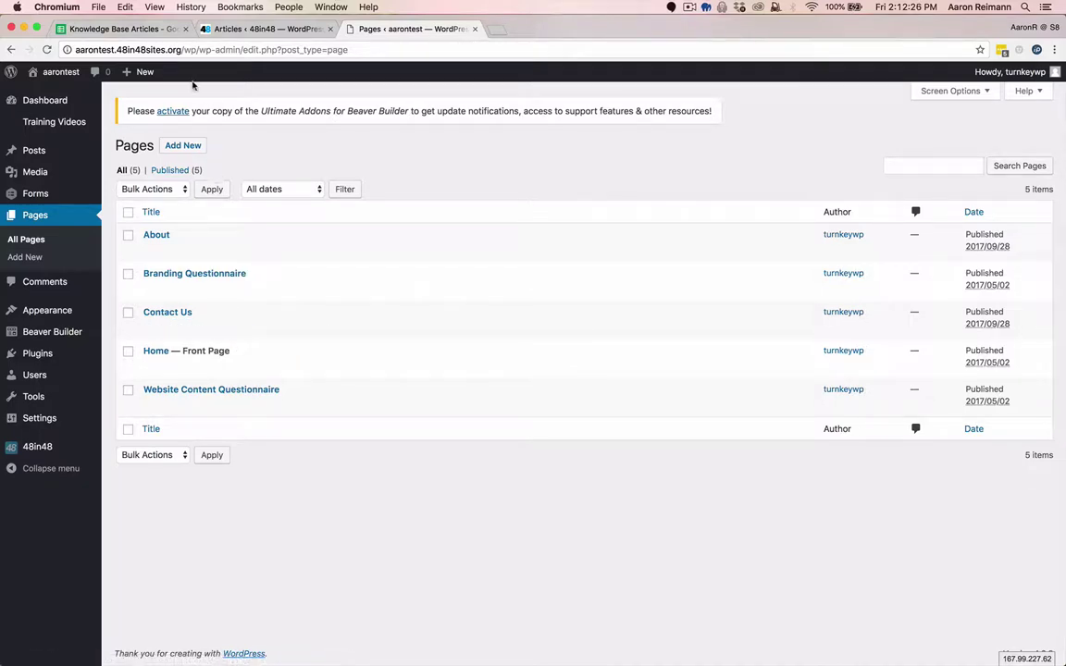
{"action": "left_click", "coordinate": [182, 148]}
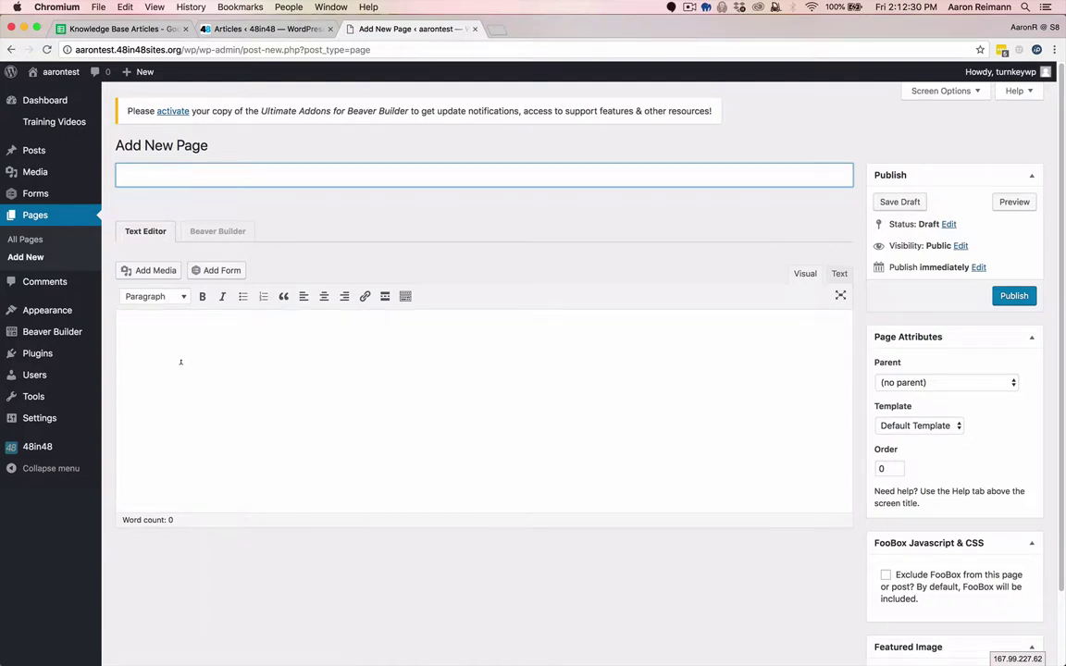
{"action": "type", "text": "Blog"}
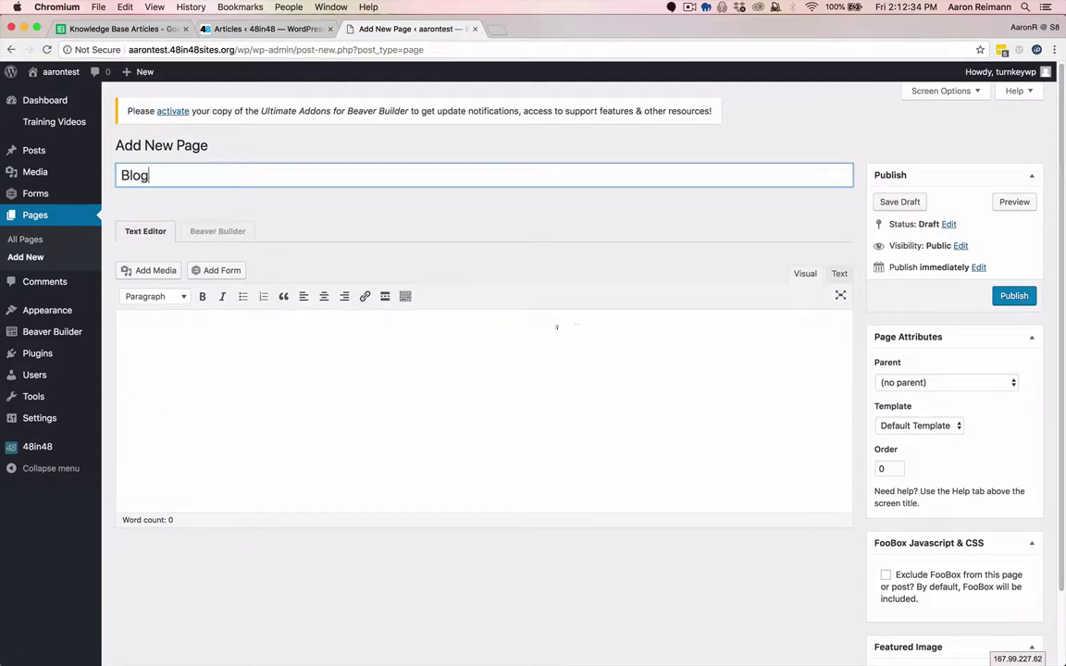
{"action": "left_click", "coordinate": [1014, 295]}
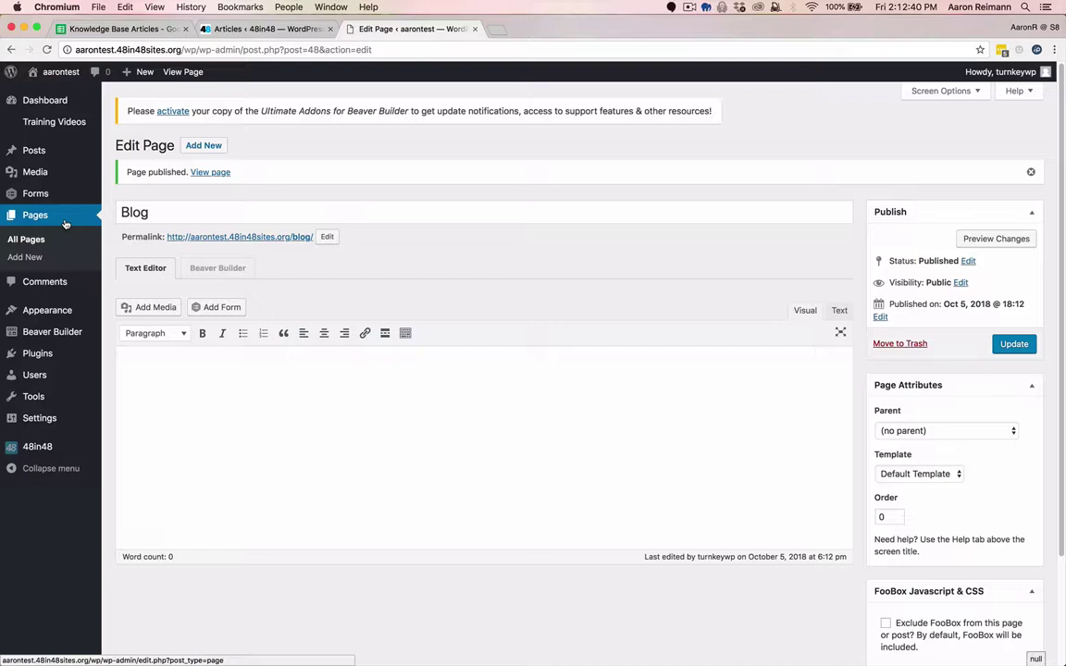
{"action": "left_click", "coordinate": [33, 242]}
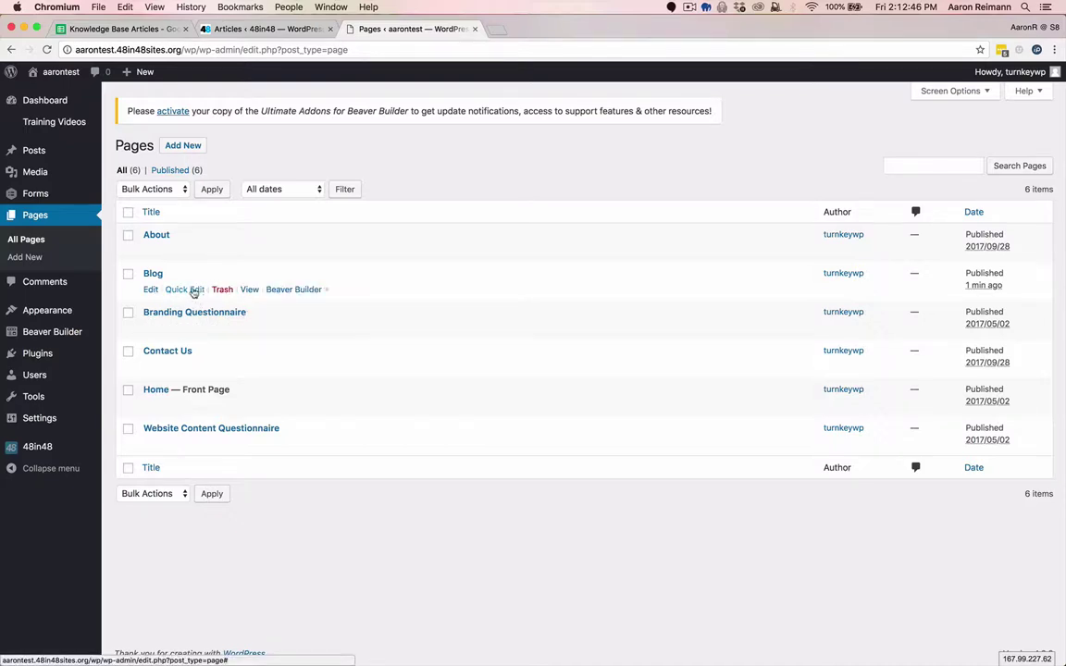
{"action": "mouse_move", "coordinate": [39, 419]}
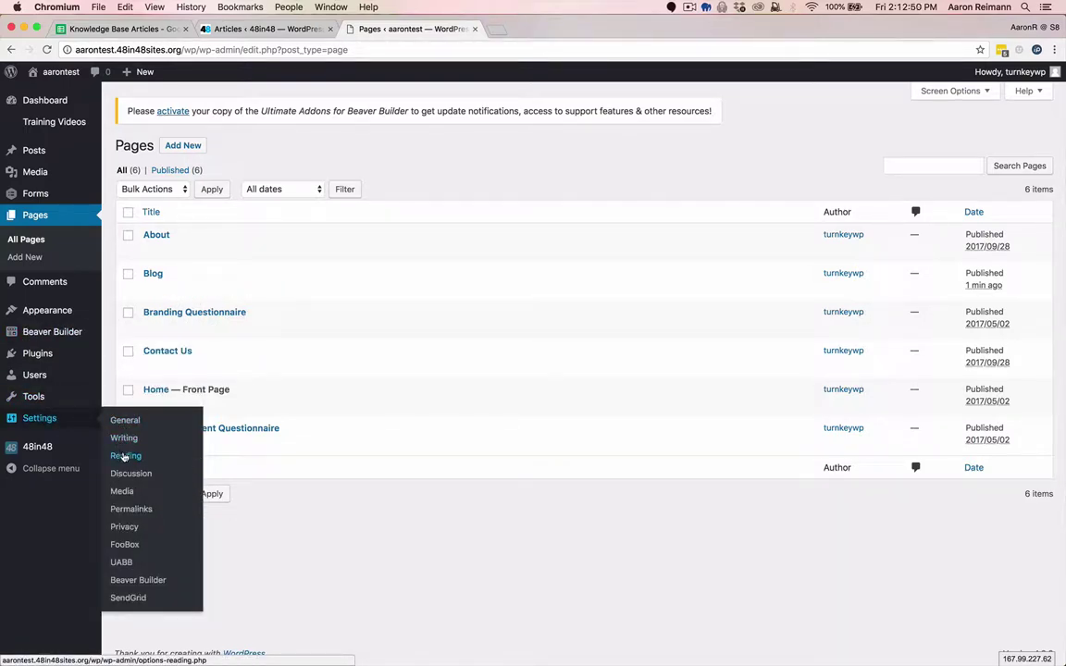
- Set 'Blog' as the Posts page in Reading Settings and save
{"action": "left_click", "coordinate": [125, 454]}
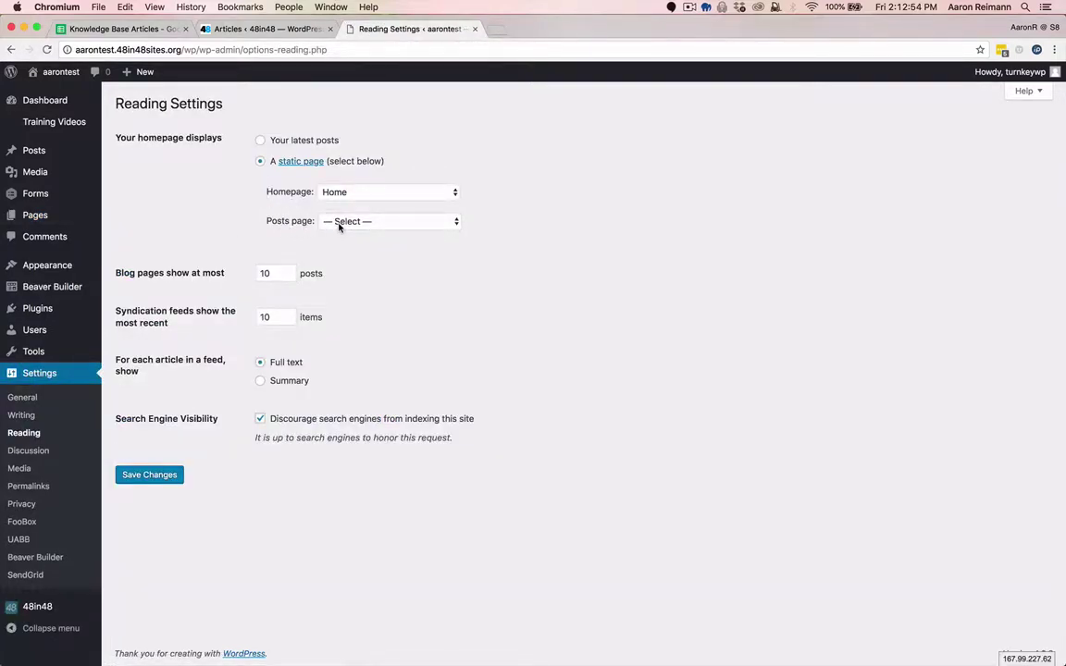
{"action": "left_click", "coordinate": [372, 221]}
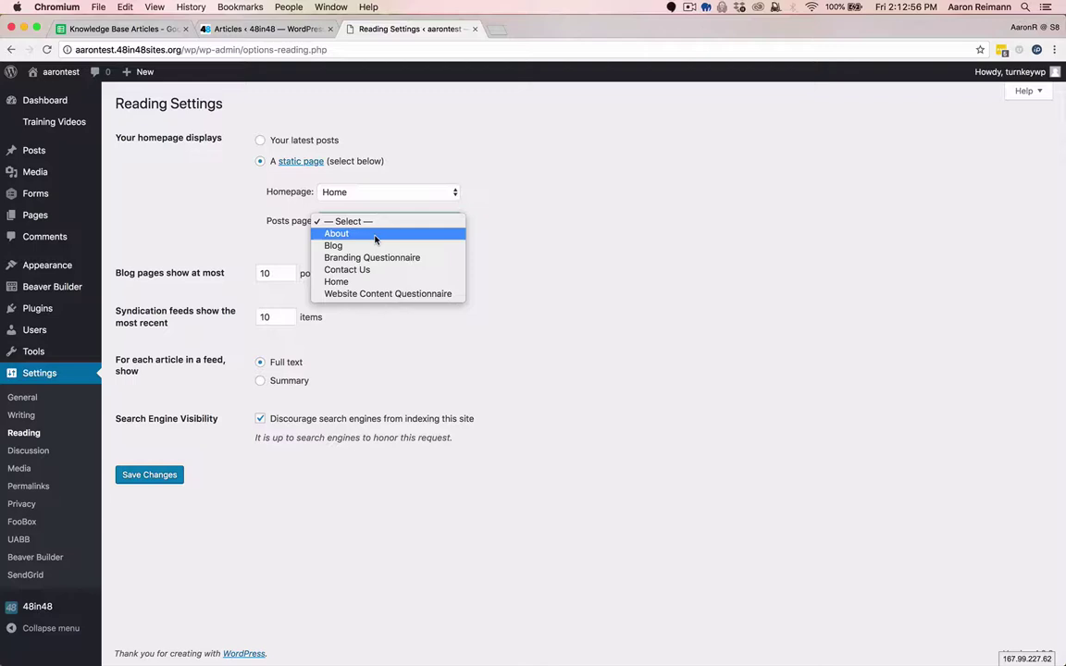
{"action": "left_click", "coordinate": [374, 246]}
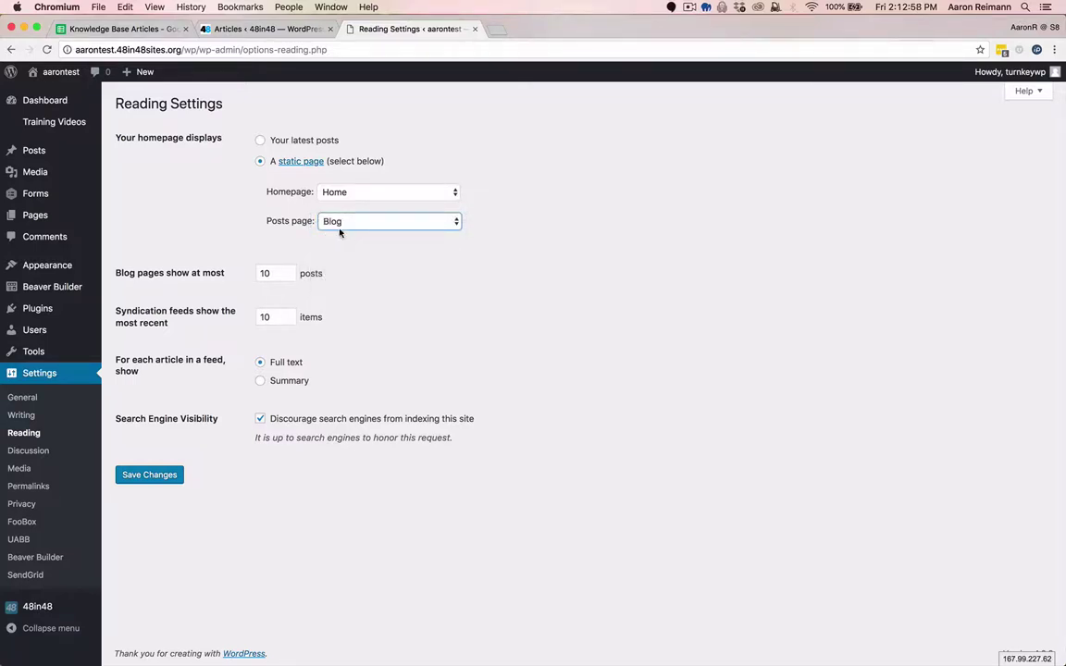
{"action": "left_click", "coordinate": [156, 477]}
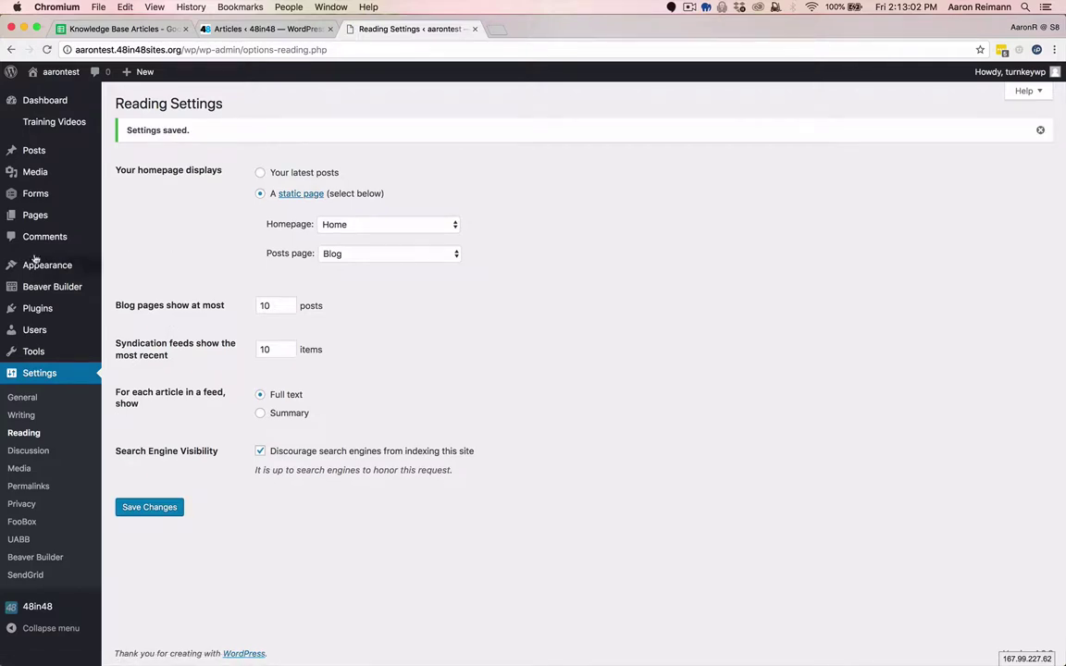
- View the live Blog page from the Pages list, showing Blog 2 and Blog 1
{"action": "left_click", "coordinate": [38, 222]}
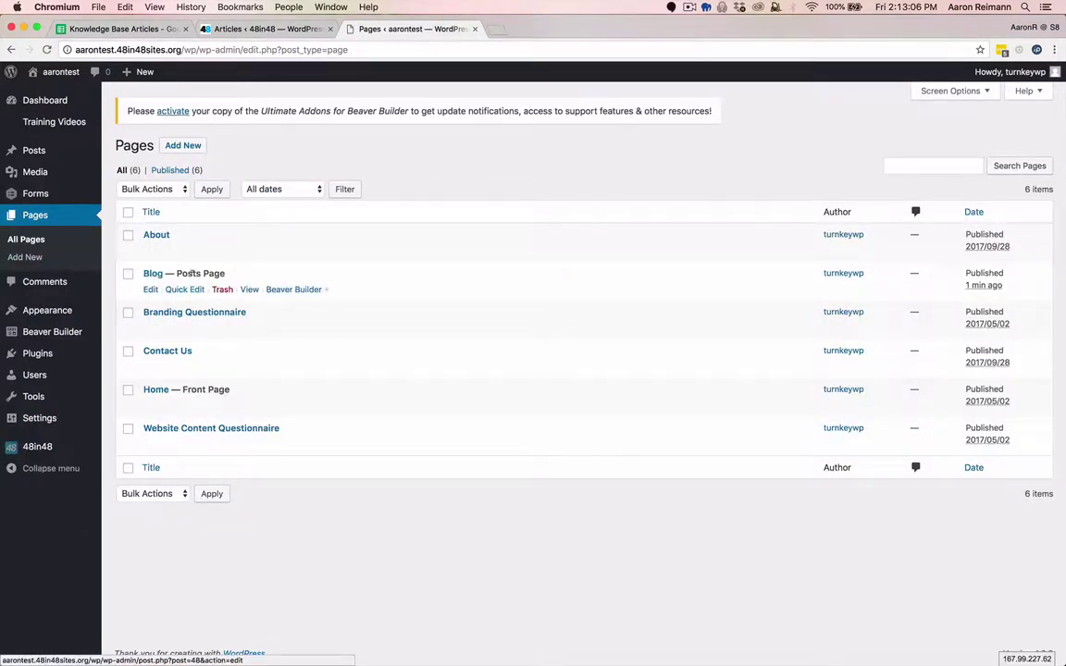
{"action": "mouse_move", "coordinate": [248, 278]}
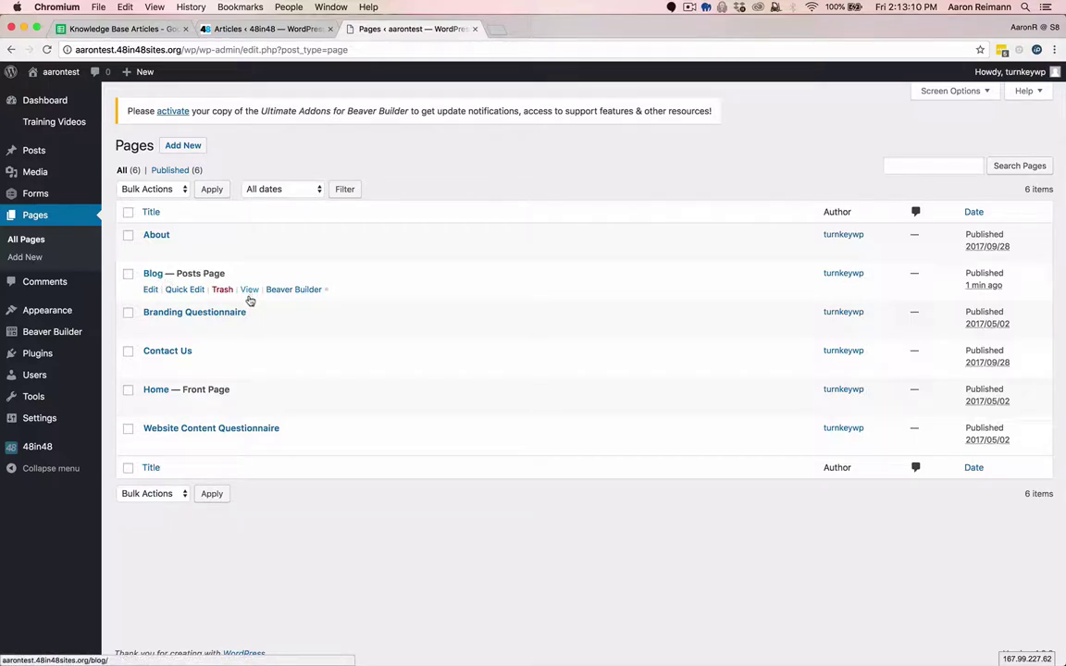
{"action": "left_click", "coordinate": [250, 291]}
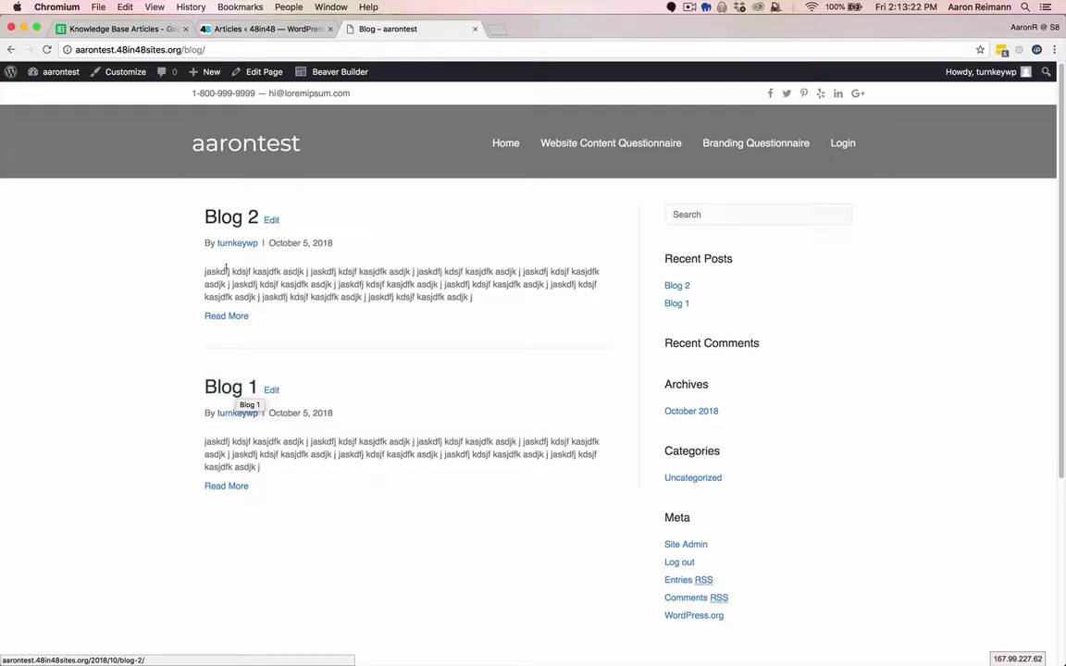
- Open the Blog 2 post and highlight its 2018/10/blog-2/ address path
{"action": "left_click", "coordinate": [248, 220]}
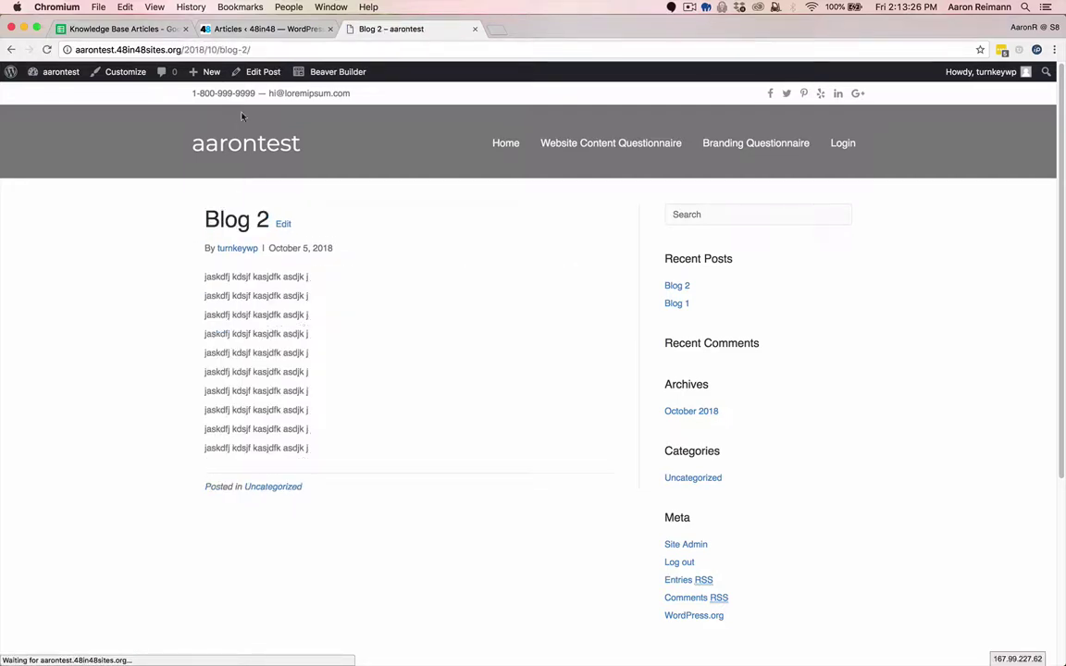
{"action": "left_click_drag", "start_coordinate": [184, 49], "coordinate": [223, 49]}
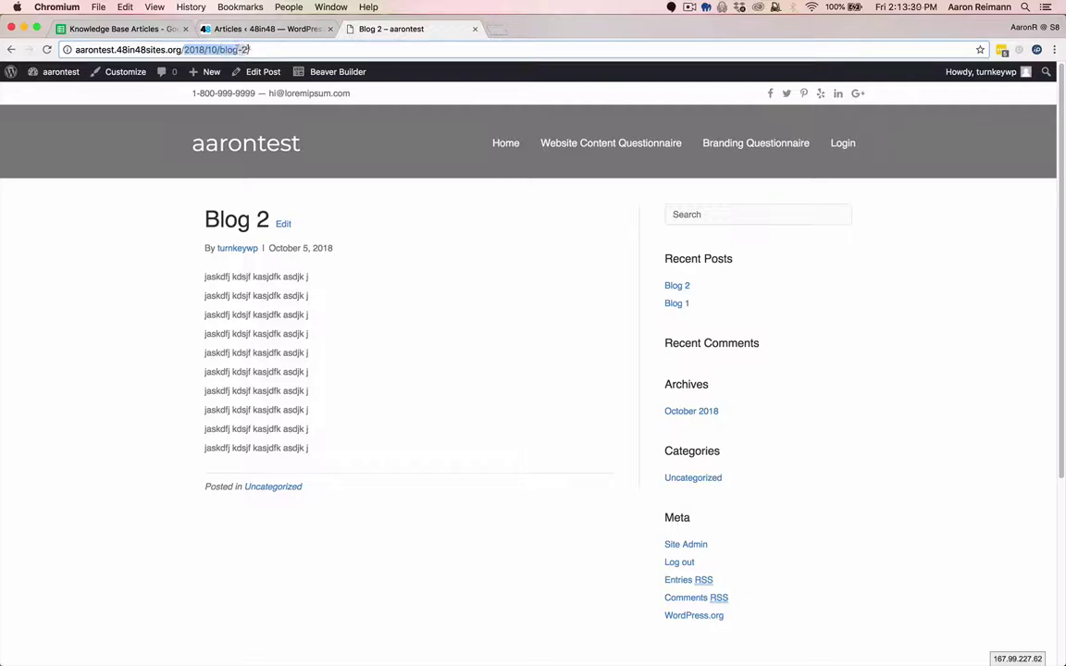
{"action": "left_click_drag", "start_coordinate": [223, 50], "coordinate": [244, 197]}
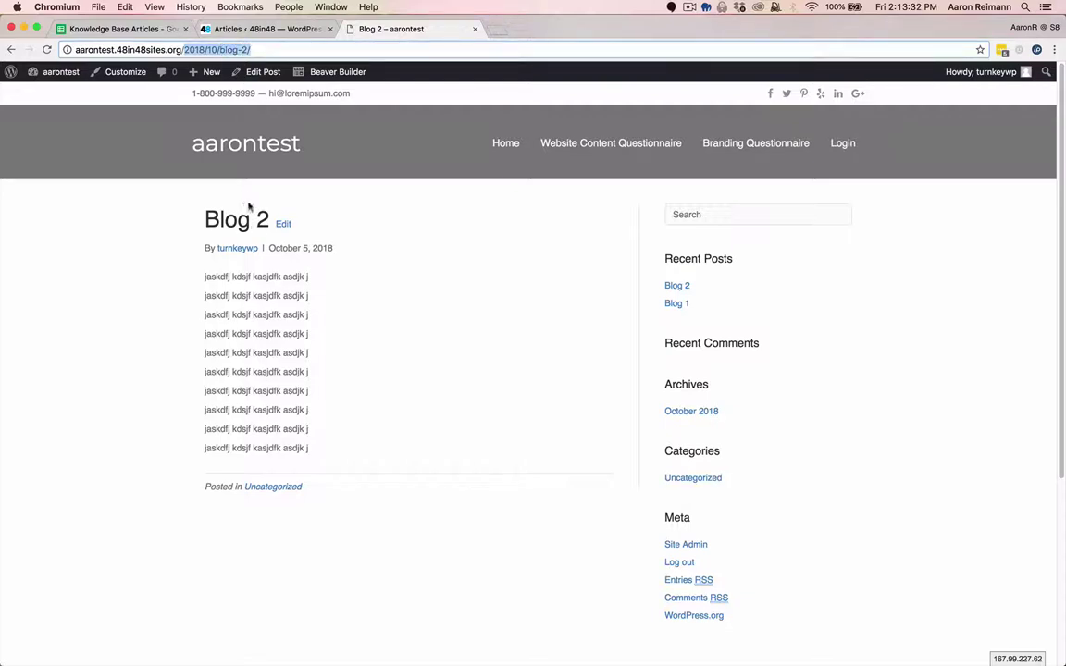